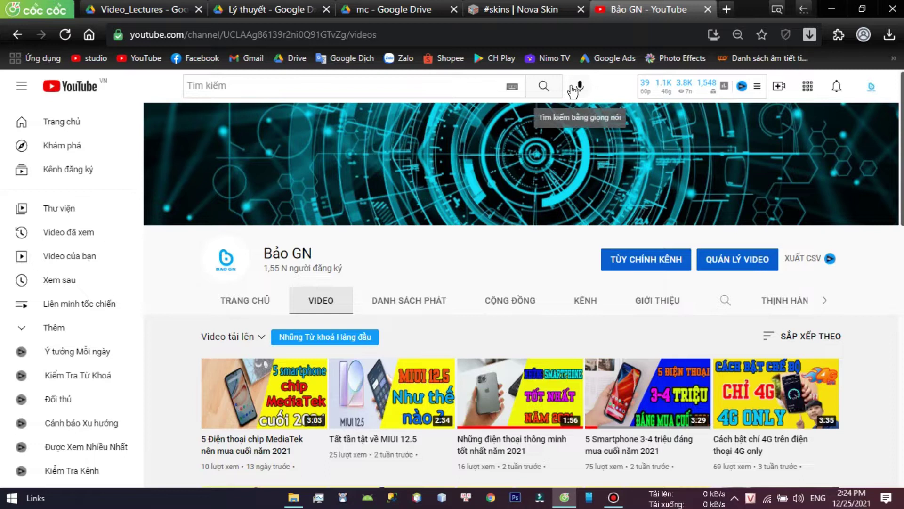
Step: Find the white armoured skin with cyan details in the Nova Skin gallery and open its page
{"action": "left_click", "coordinate": [531, 9]}
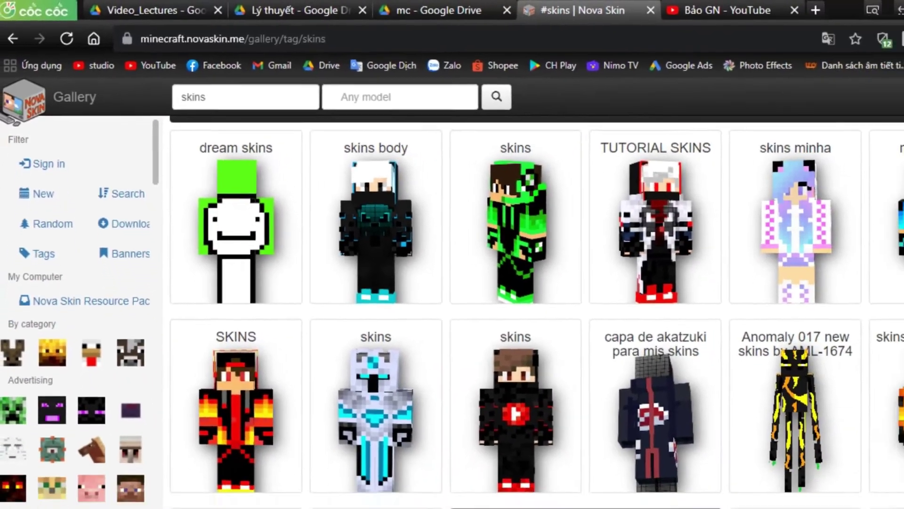
{"action": "scroll", "coordinate": [518, 306], "scroll_direction": "down", "scroll_amount": 2}
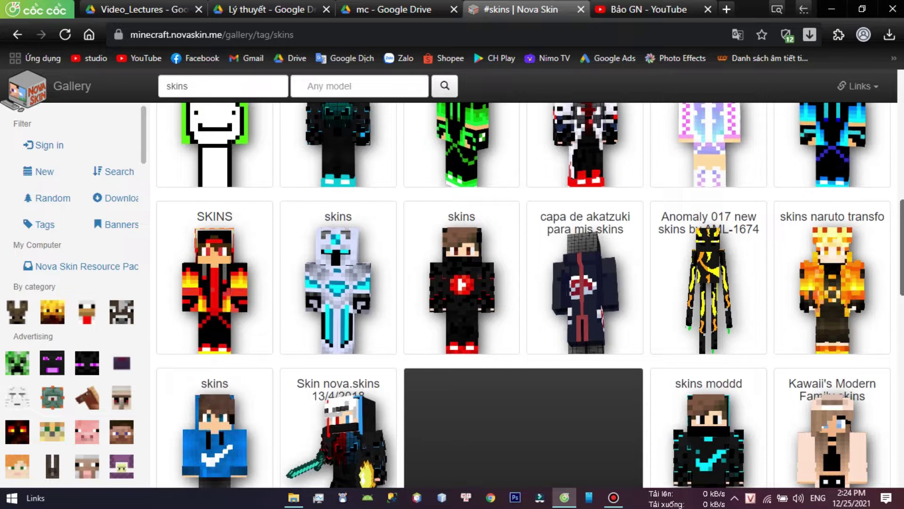
{"action": "scroll", "coordinate": [523, 296], "scroll_direction": "down", "scroll_amount": 1}
{"action": "scroll", "coordinate": [523, 296], "scroll_direction": "up", "scroll_amount": 1}
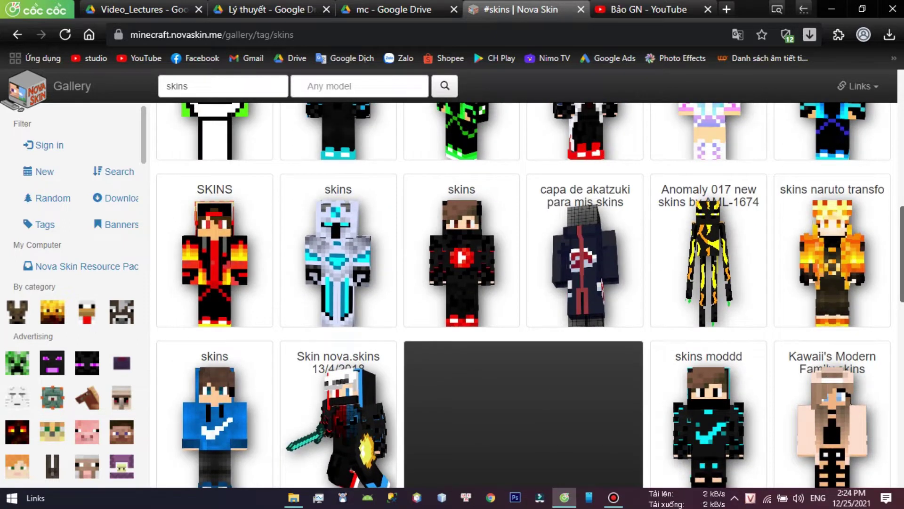
{"action": "scroll", "coordinate": [523, 297], "scroll_direction": "down", "scroll_amount": 1}
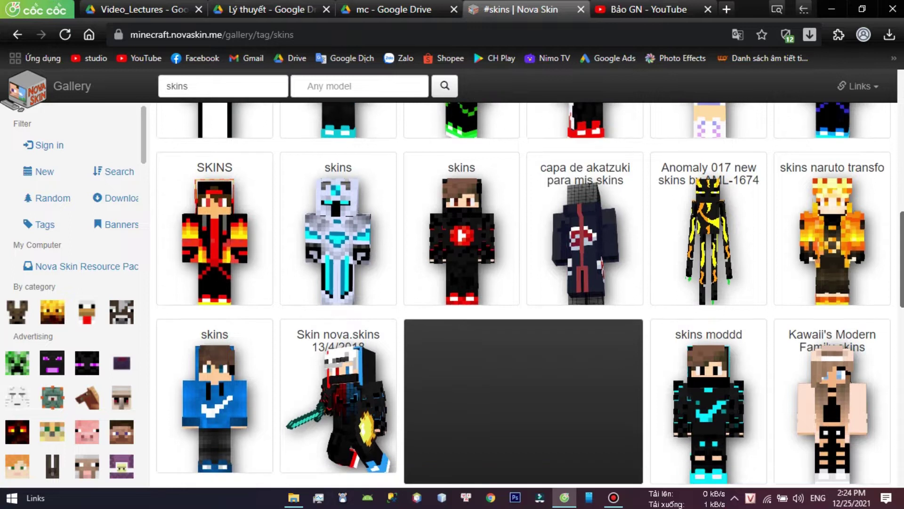
{"action": "left_click", "coordinate": [346, 196]}
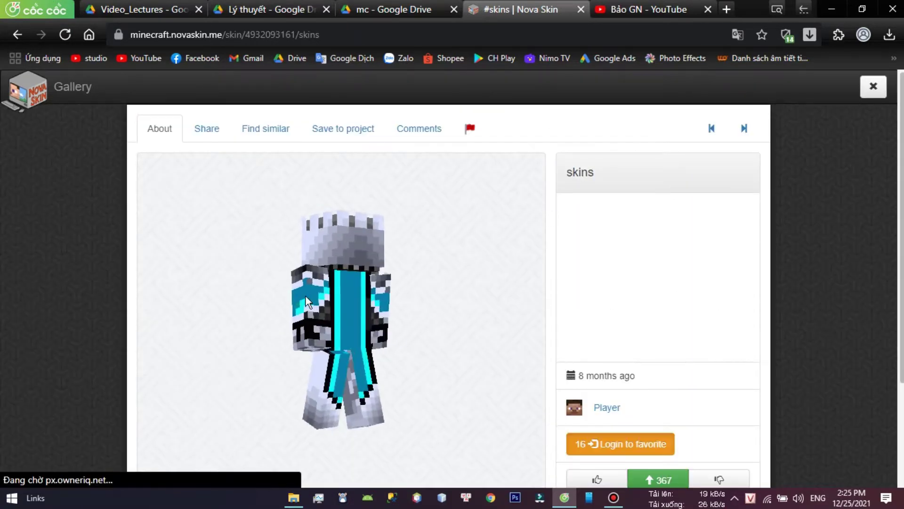
Step: Start downloading the skin and choose the Desktop as the save location
{"action": "scroll", "coordinate": [652, 267], "scroll_direction": "down", "scroll_amount": 2}
{"action": "scroll", "coordinate": [651, 268], "scroll_direction": "down", "scroll_amount": 1}
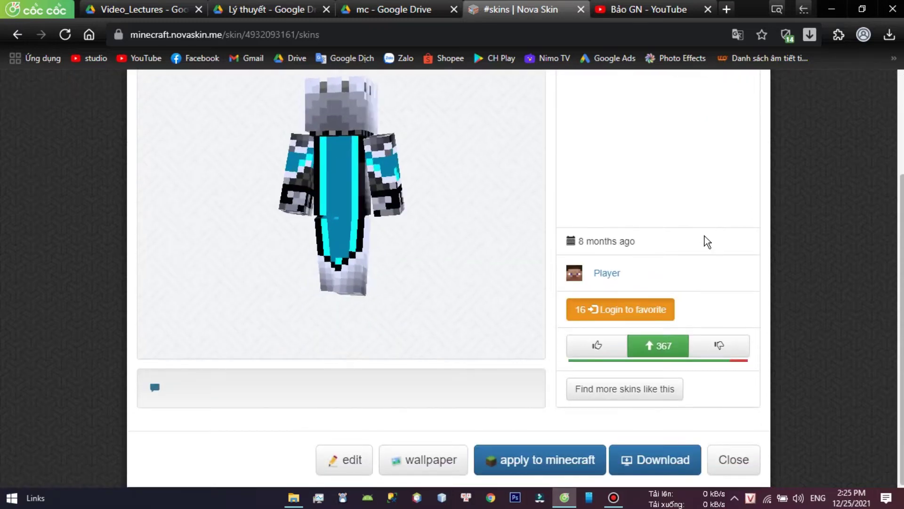
{"action": "left_click", "coordinate": [662, 458]}
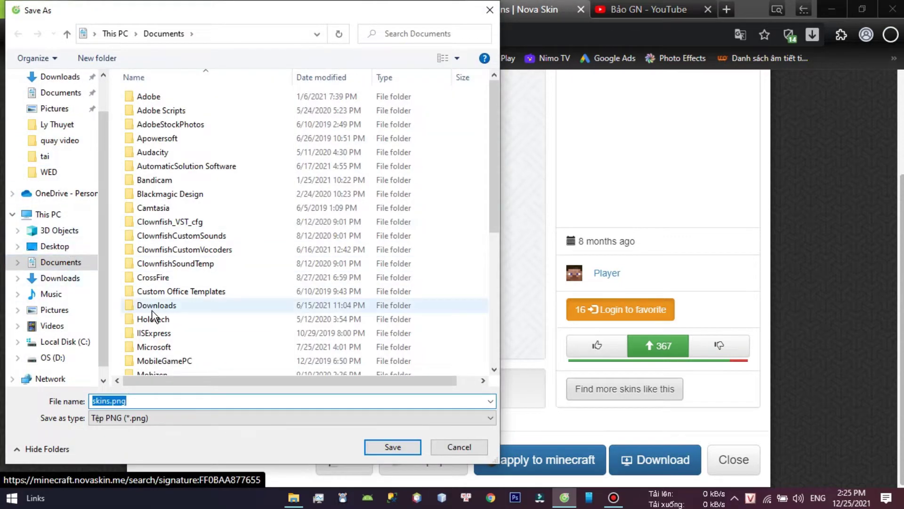
{"action": "left_click", "coordinate": [59, 246]}
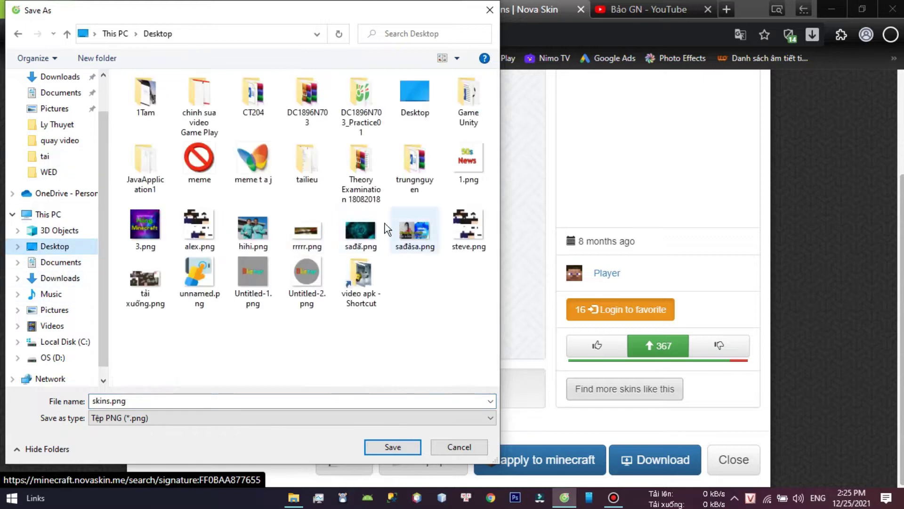
Step: Create a folder named "mod skin" on the Desktop and save skins.png inside it
{"action": "right_click", "coordinate": [406, 331]}
{"action": "mouse_move", "coordinate": [446, 294]}
{"action": "left_click", "coordinate": [628, 189]}
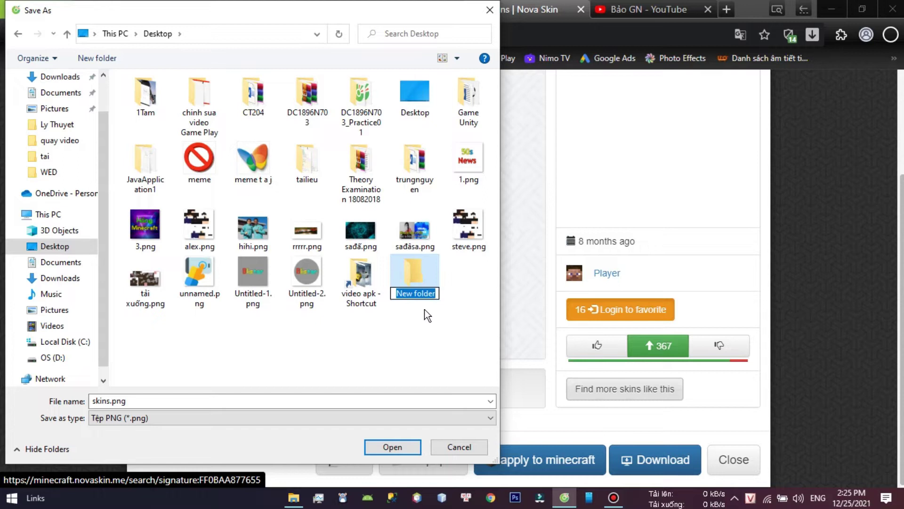
{"action": "type", "text": "mod skn"}
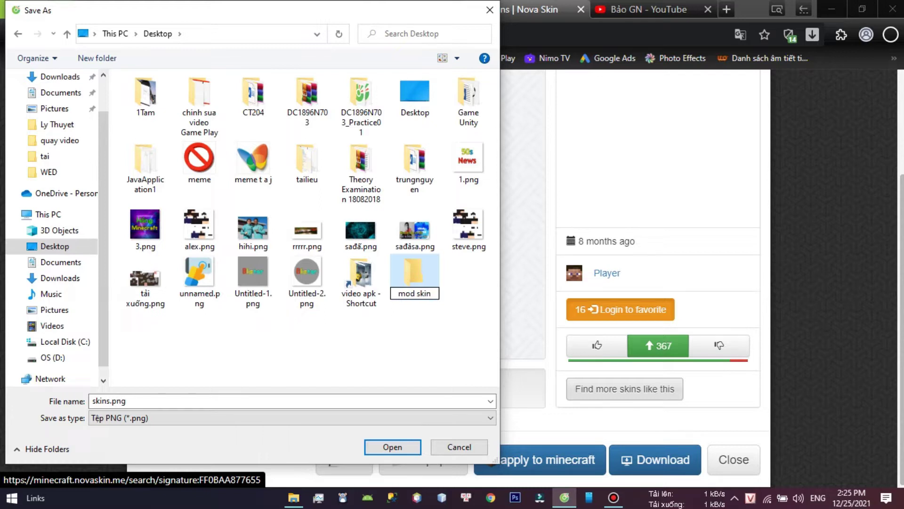
{"action": "double_click", "coordinate": [436, 288]}
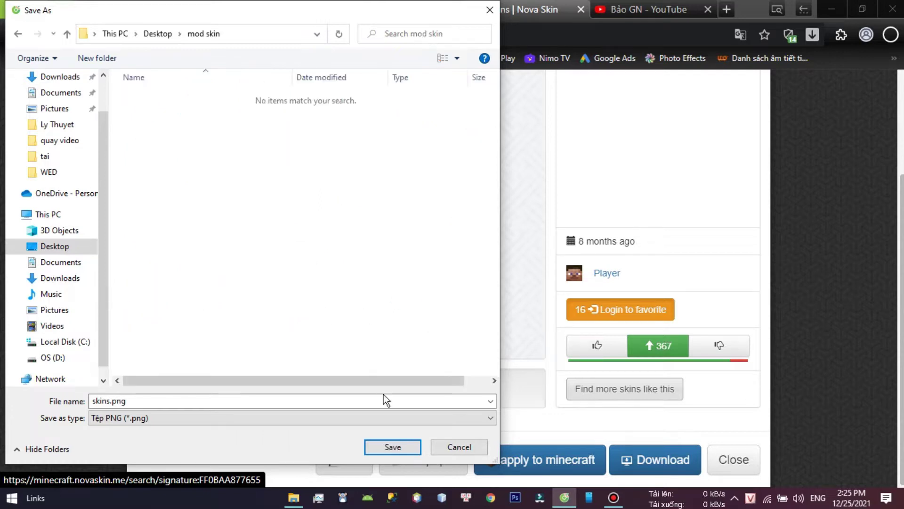
{"action": "left_click", "coordinate": [382, 448]}
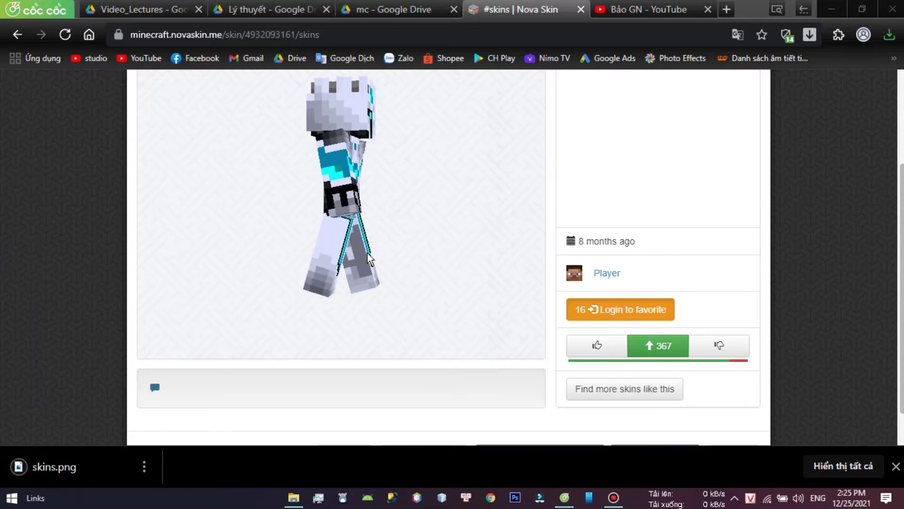
Step: Move skin.zip from the desktop into the mod skin folder and open that folder in a maximized window
{"action": "left_click", "coordinate": [825, 6]}
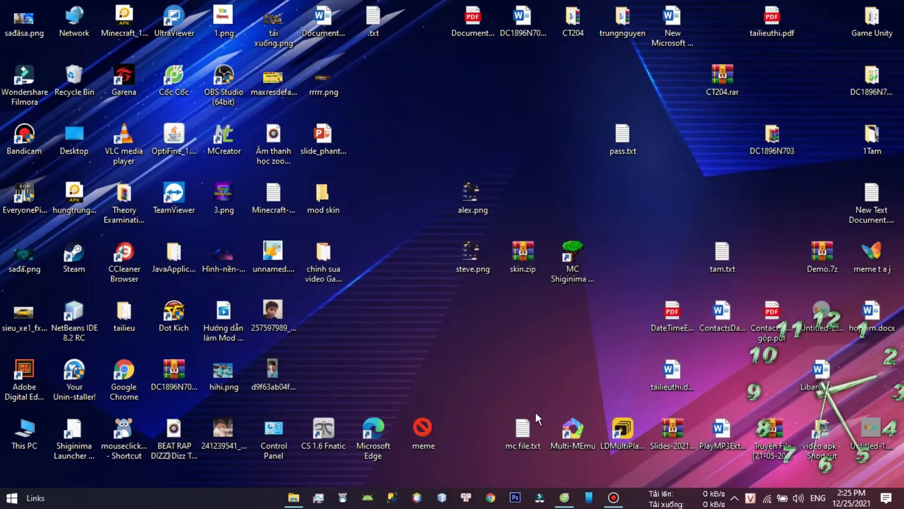
{"action": "left_click", "coordinate": [565, 496]}
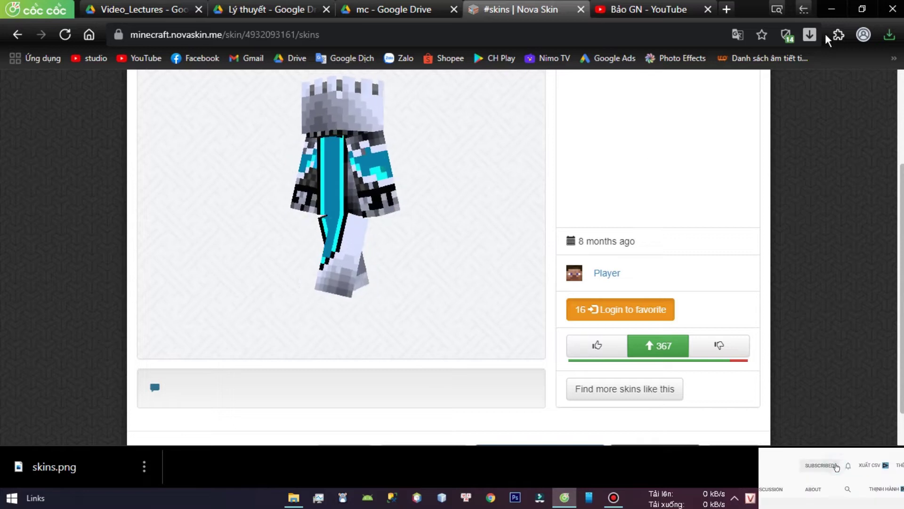
{"action": "left_click", "coordinate": [831, 7]}
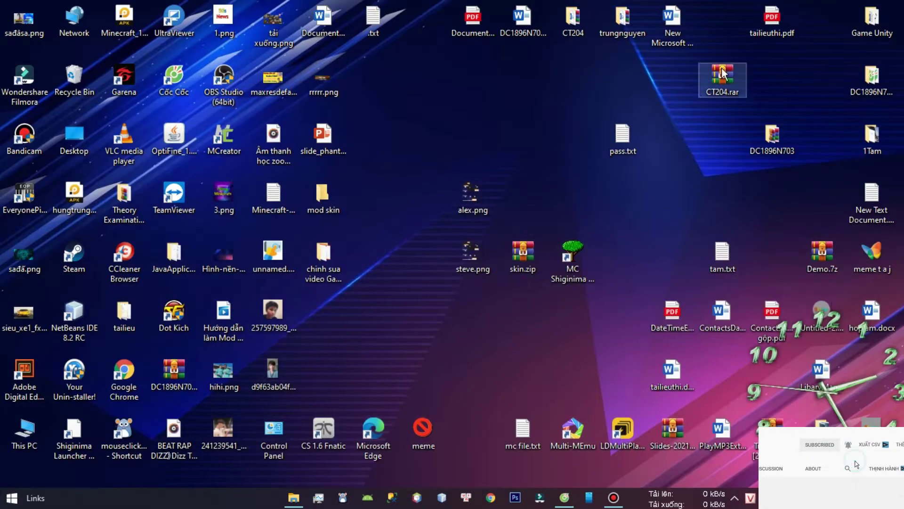
{"action": "left_click_drag", "start_coordinate": [523, 255], "coordinate": [329, 200]}
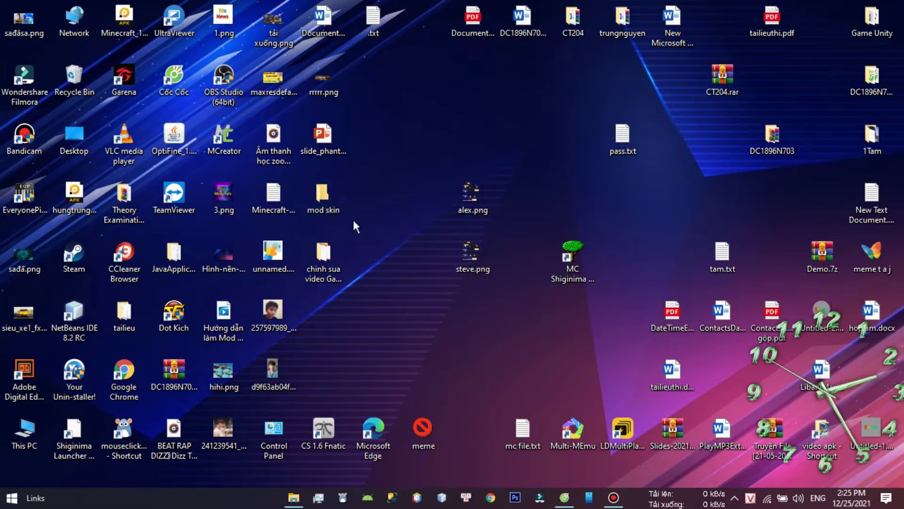
{"action": "double_click", "coordinate": [321, 198]}
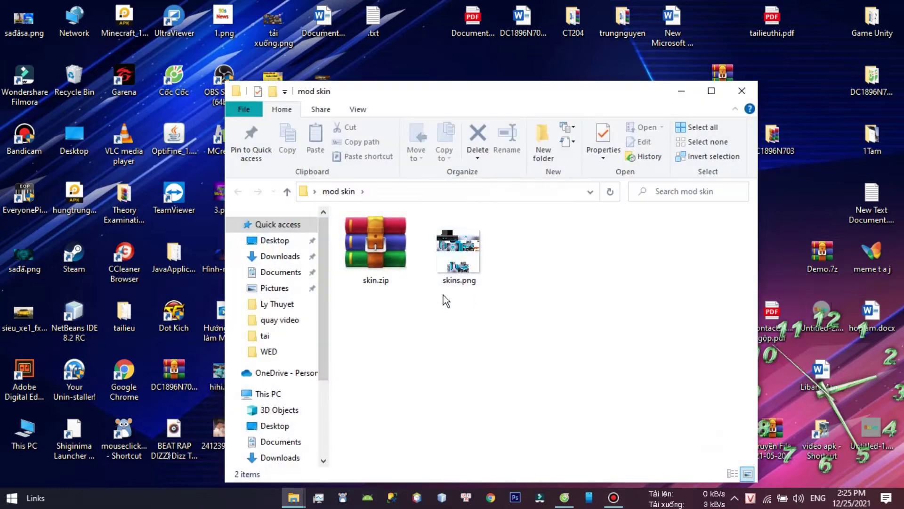
{"action": "left_click", "coordinate": [718, 97]}
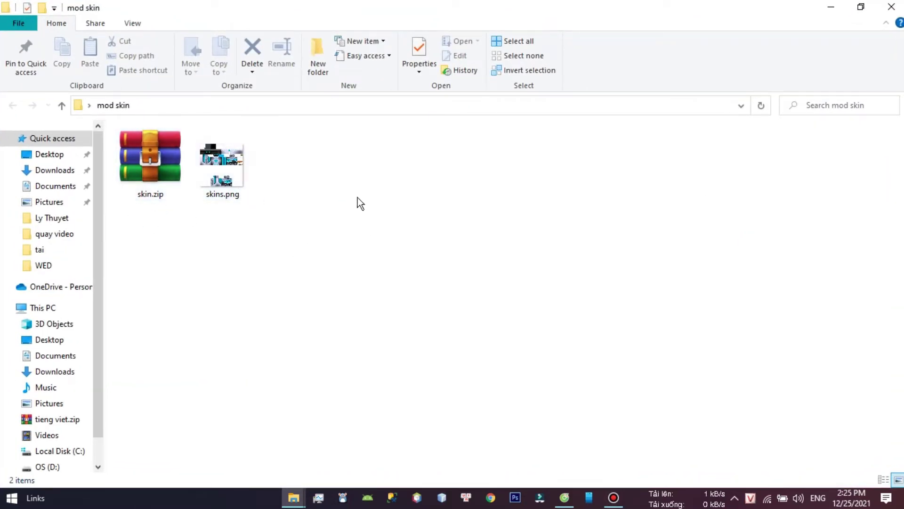
Step: Duplicate skins.png within the mod skin folder
{"action": "right_click", "coordinate": [226, 178]}
{"action": "left_click", "coordinate": [272, 410]}
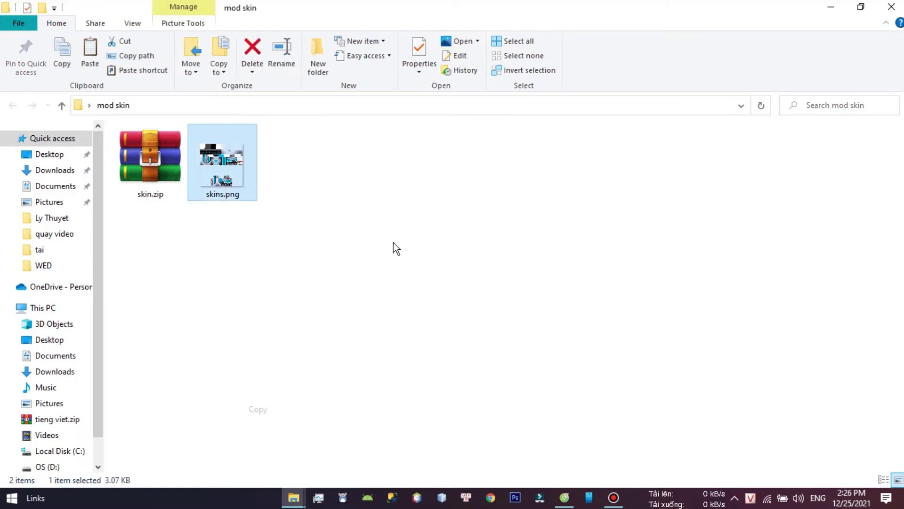
{"action": "left_click", "coordinate": [408, 235]}
{"action": "key", "text": "ctrl+v"}
{"action": "left_click", "coordinate": [394, 216]}
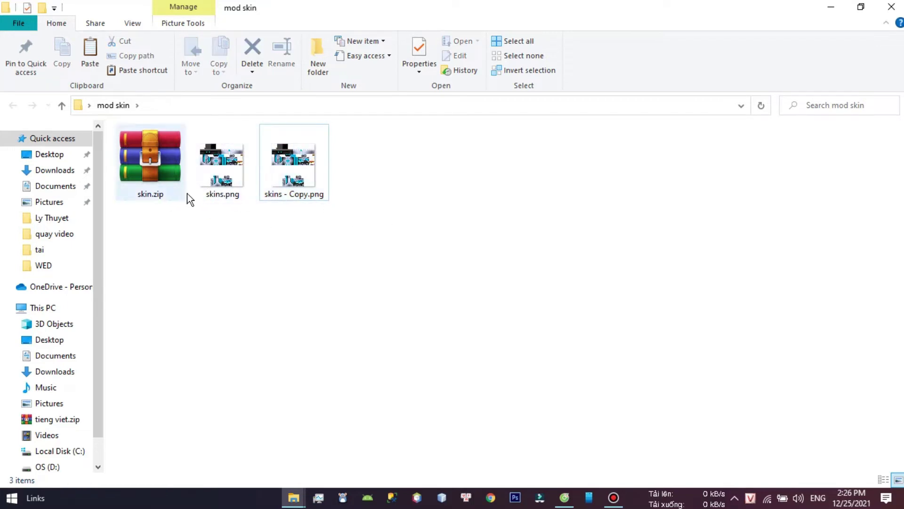
Step: Snap the mod skin window to half the screen and move the desktop's alex.png and steve.png icons clear of it
{"action": "left_click", "coordinate": [860, 7]}
{"action": "left_click_drag", "start_coordinate": [518, 73], "coordinate": [0, 158]}
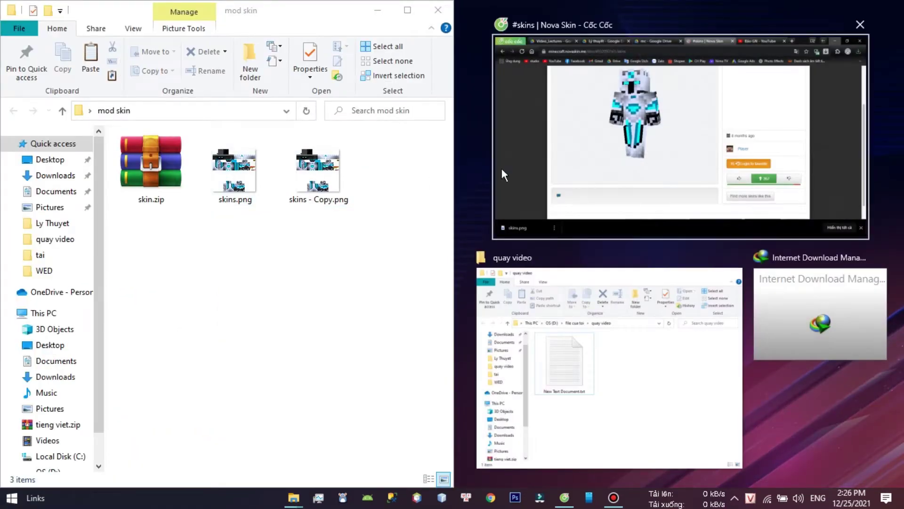
{"action": "left_click", "coordinate": [469, 270]}
{"action": "left_click_drag", "start_coordinate": [523, 271], "coordinate": [578, 133]}
Step: Rename skins.png in the mod skin folder to alex.png
{"action": "left_click", "coordinate": [275, 199]}
{"action": "left_click", "coordinate": [238, 177]}
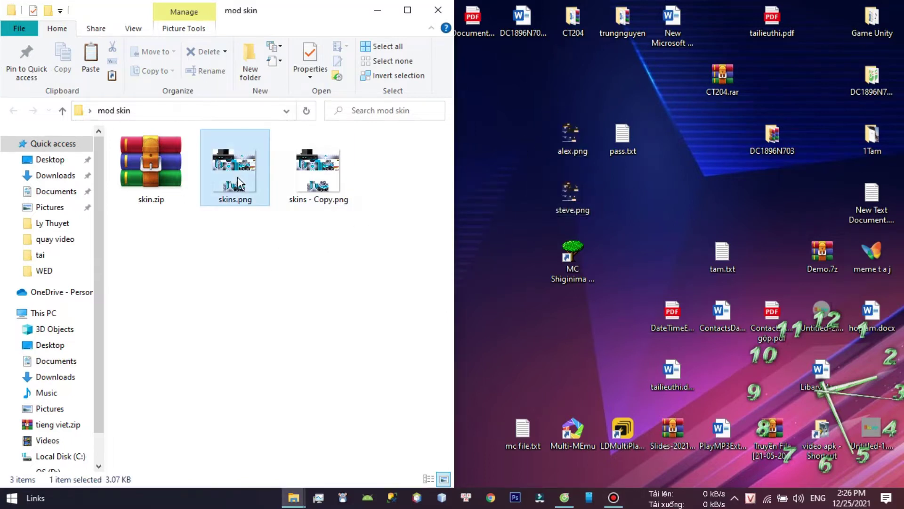
{"action": "right_click", "coordinate": [239, 177]}
{"action": "left_click", "coordinate": [290, 456]}
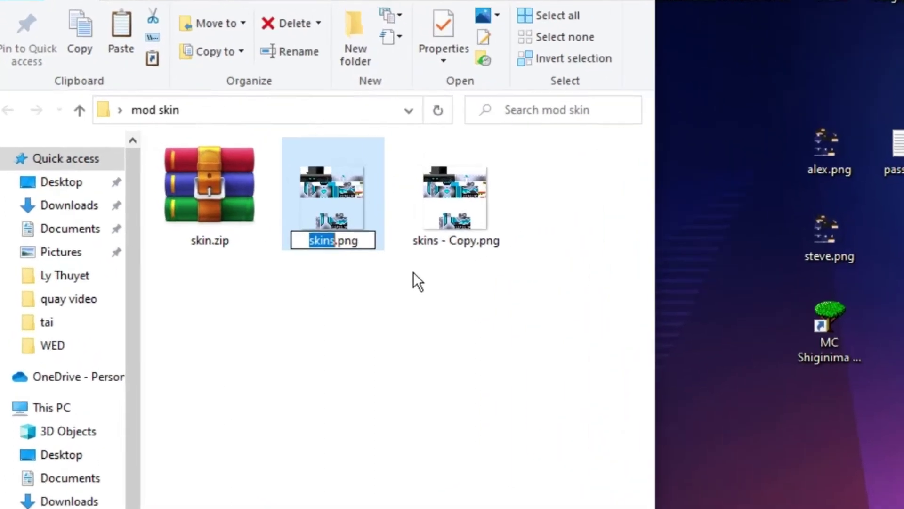
{"action": "type", "text": "alex"}
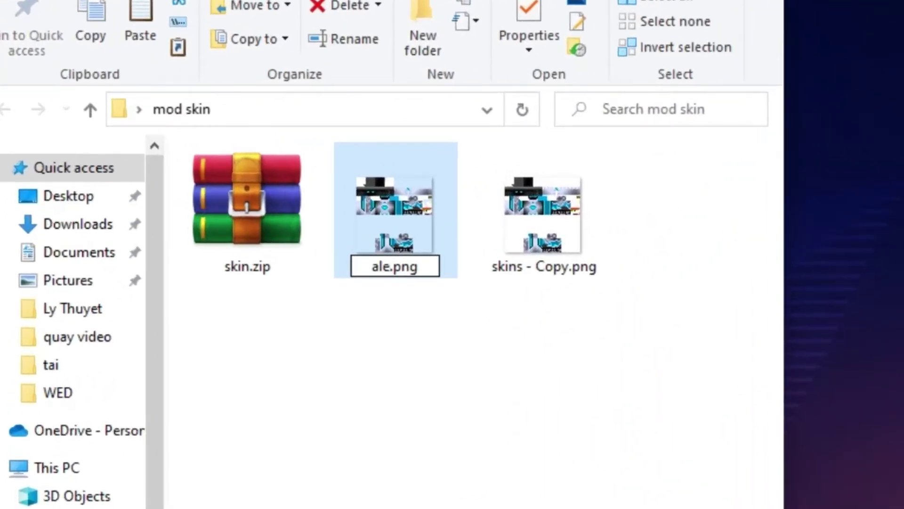
{"action": "left_click", "coordinate": [475, 385]}
Step: Rename "skins - Copy.png" to steve.png
{"action": "right_click", "coordinate": [531, 271]}
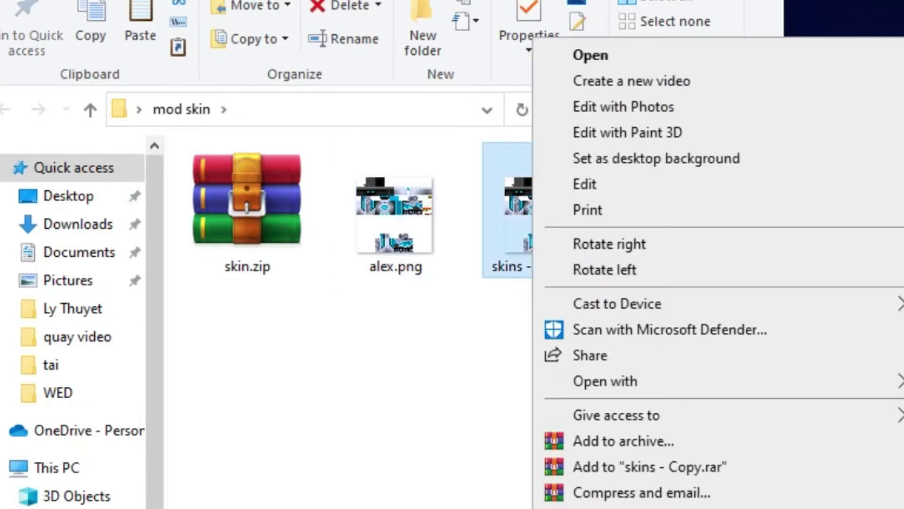
{"action": "type", "text": "mst"}
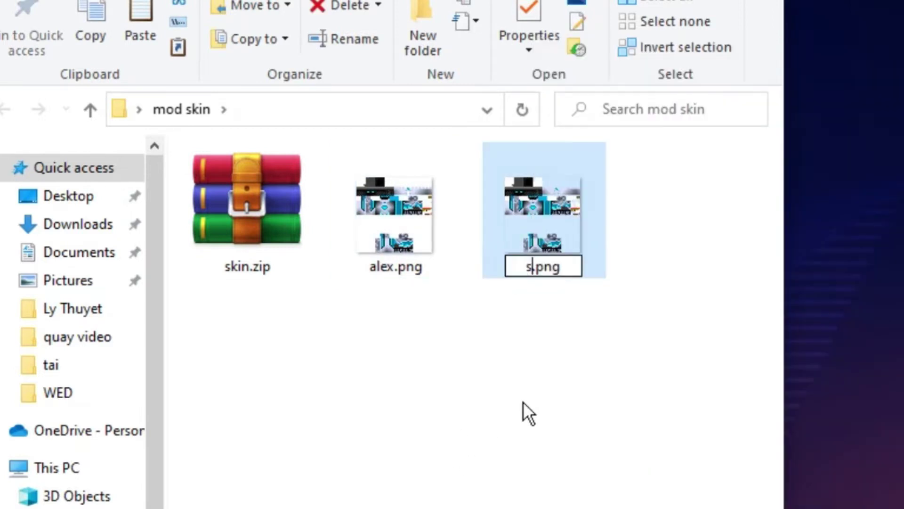
{"action": "type", "text": "ve"}
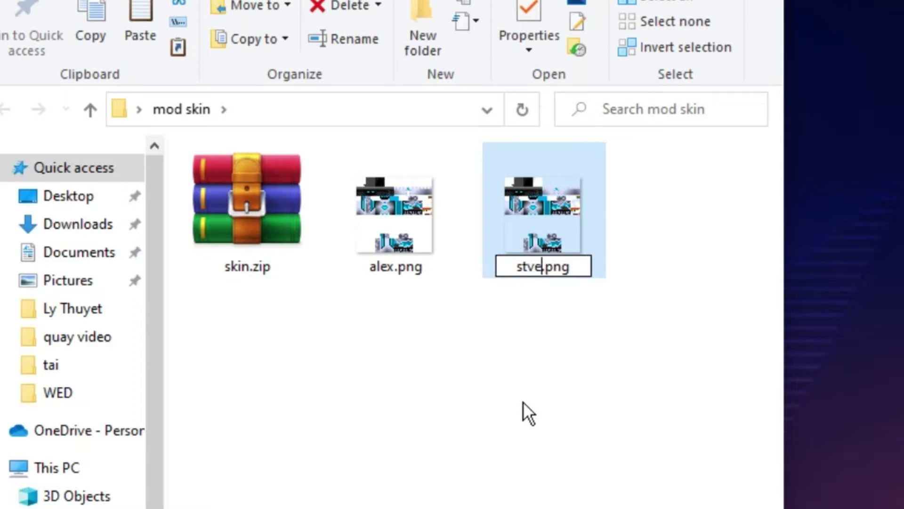
{"action": "key", "text": "Left"}
{"action": "key", "text": "Left"}
{"action": "type", "text": "e"}
{"action": "key", "text": "Return"}
{"action": "left_click", "coordinate": [550, 291]}
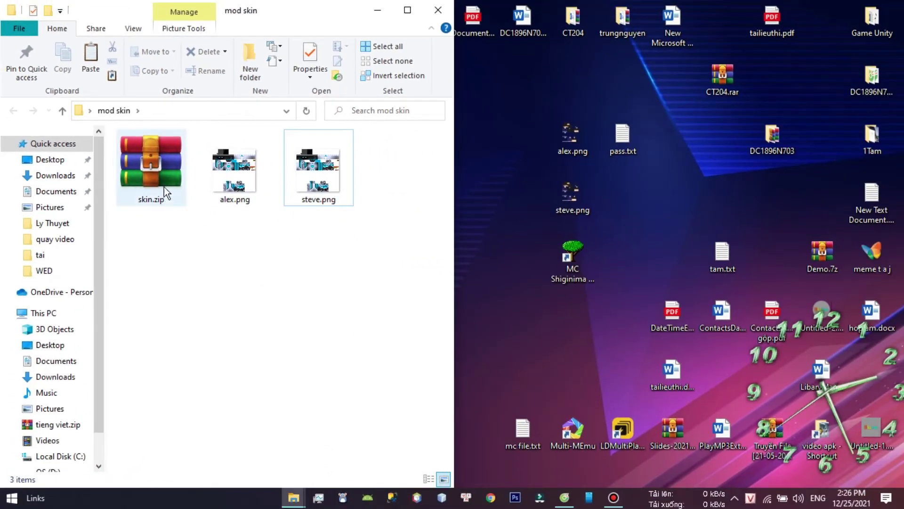
Step: Open skin.zip and go to its assets\minecraft\textures\entity folder
{"action": "left_click", "coordinate": [174, 179]}
{"action": "double_click", "coordinate": [151, 168]}
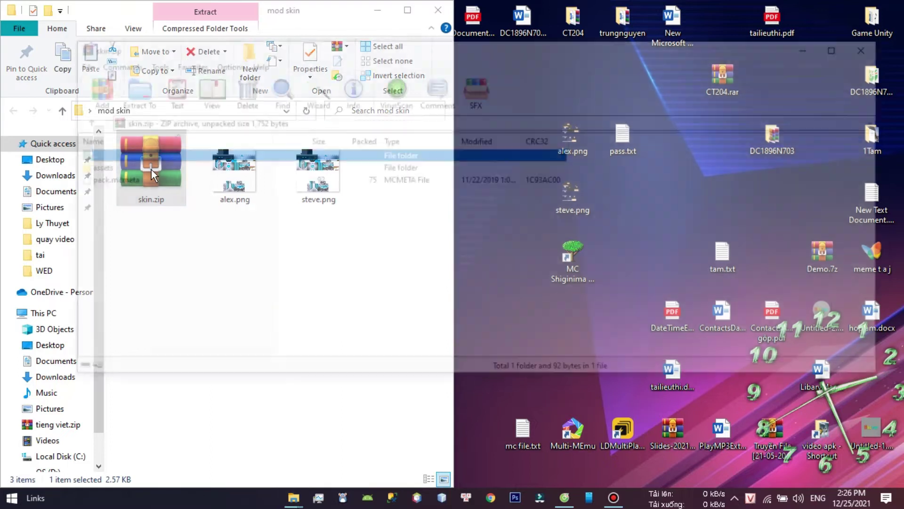
{"action": "double_click", "coordinate": [88, 168]}
{"action": "double_click", "coordinate": [89, 168]}
{"action": "double_click", "coordinate": [89, 168]}
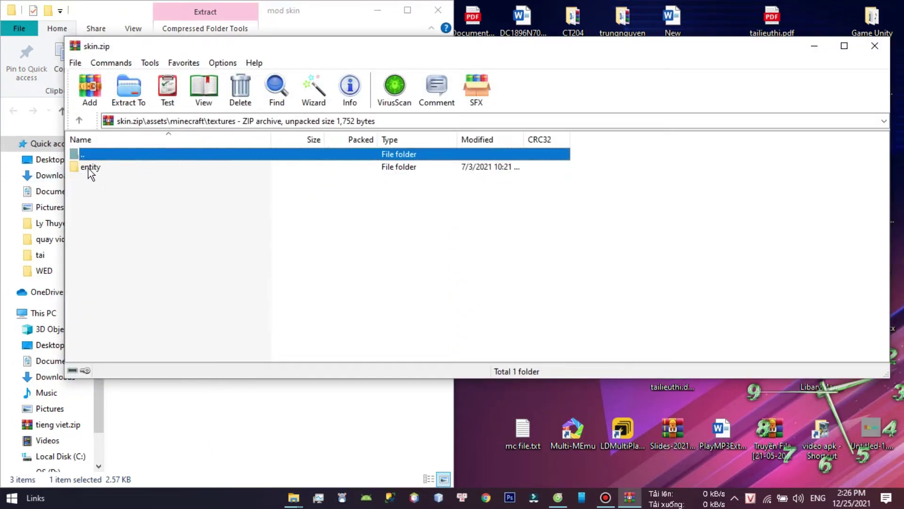
{"action": "double_click", "coordinate": [104, 167]}
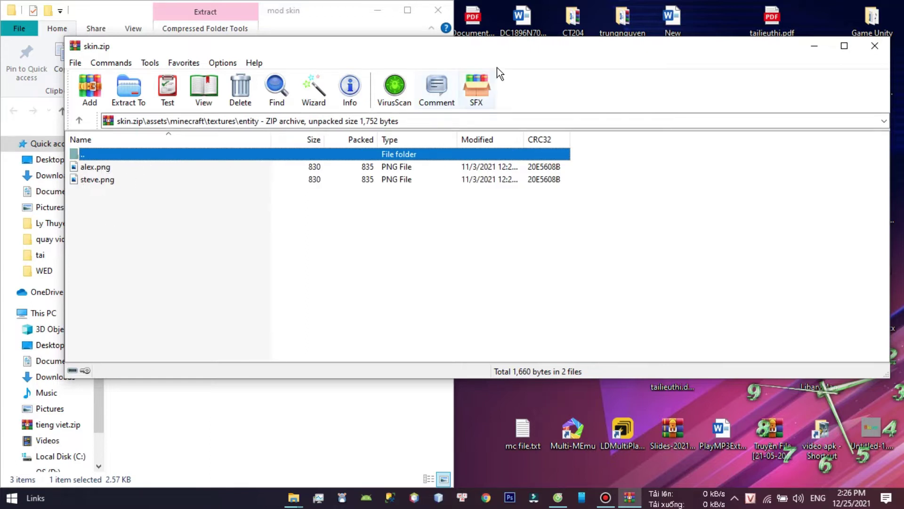
Step: Add the renamed alex.png and steve.png to the archive's entity folder, using the "Add and replace files" update mode
{"action": "left_click_drag", "start_coordinate": [555, 47], "coordinate": [827, 106]}
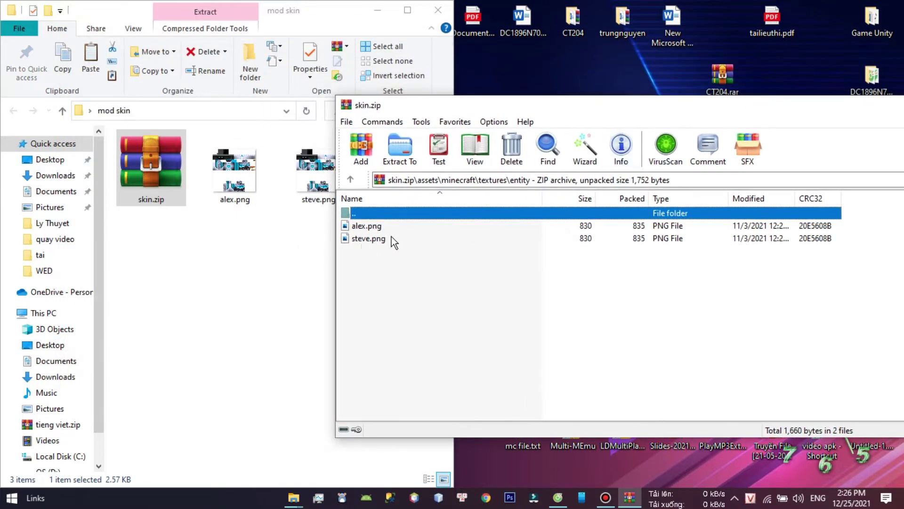
{"action": "left_click_drag", "start_coordinate": [539, 104], "coordinate": [657, 111]}
{"action": "left_click_drag", "start_coordinate": [374, 214], "coordinate": [215, 155]}
{"action": "left_click_drag", "start_coordinate": [318, 165], "coordinate": [625, 284]}
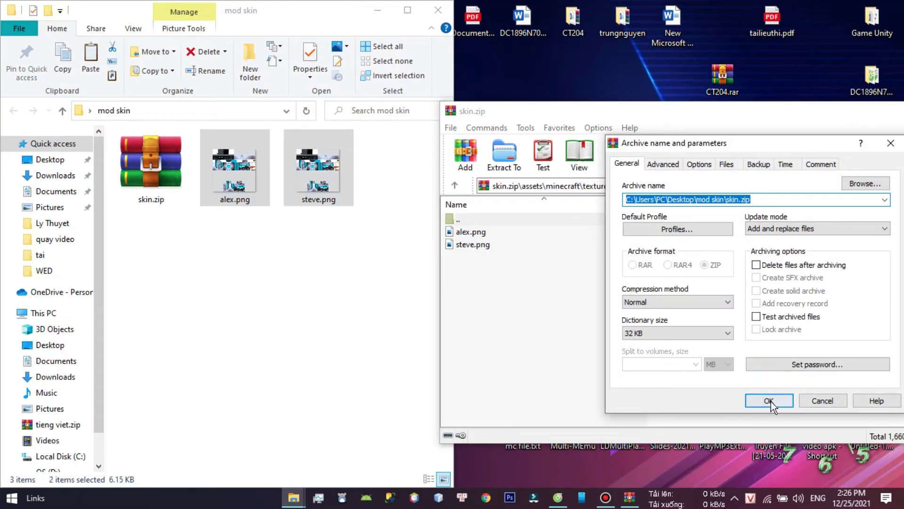
{"action": "left_click", "coordinate": [772, 401]}
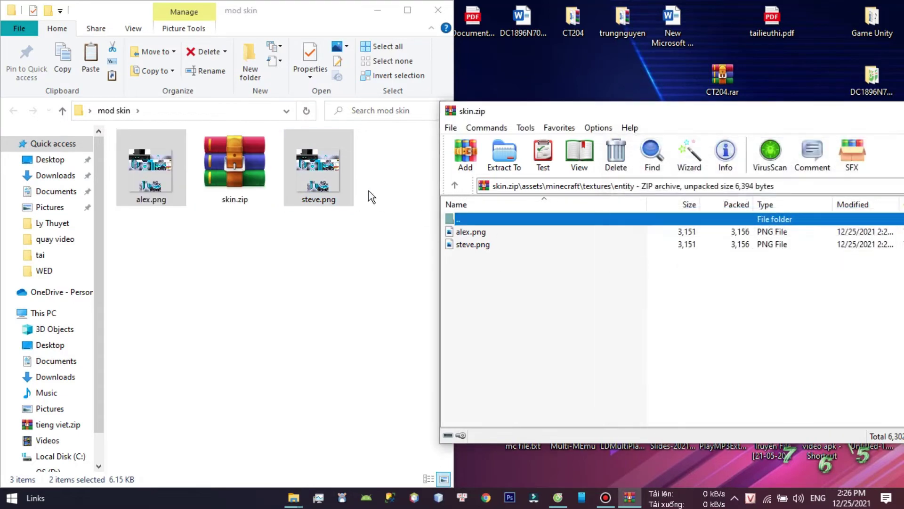
Step: Preview steve.png from the archive's entity folder, and close both the preview and the skin.zip archive window
{"action": "left_click_drag", "start_coordinate": [730, 114], "coordinate": [569, 117]}
{"action": "double_click", "coordinate": [315, 235]}
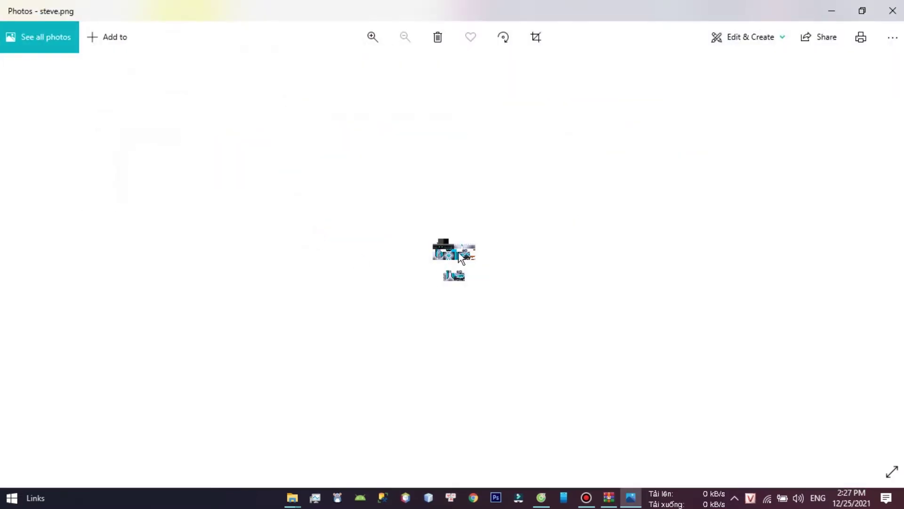
{"action": "key", "text": "alt+F4"}
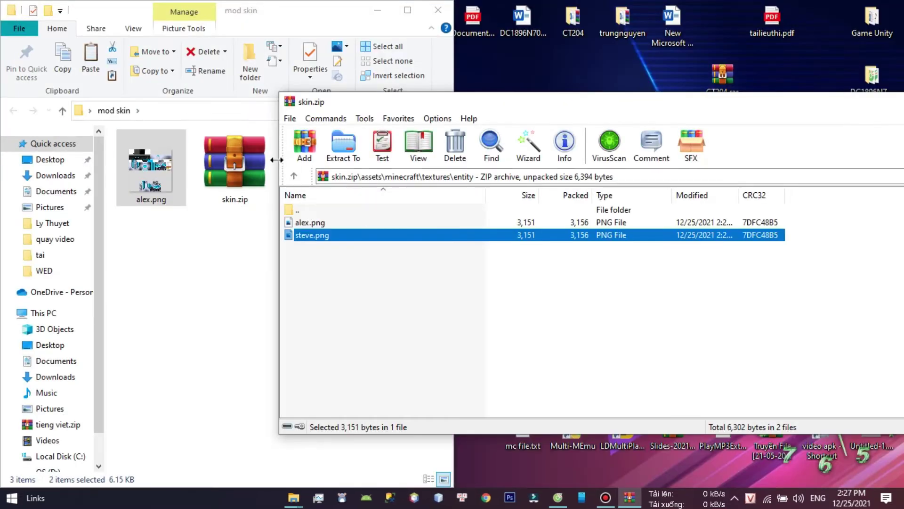
{"action": "left_click_drag", "start_coordinate": [794, 104], "coordinate": [595, 98]}
{"action": "left_click", "coordinate": [892, 103]}
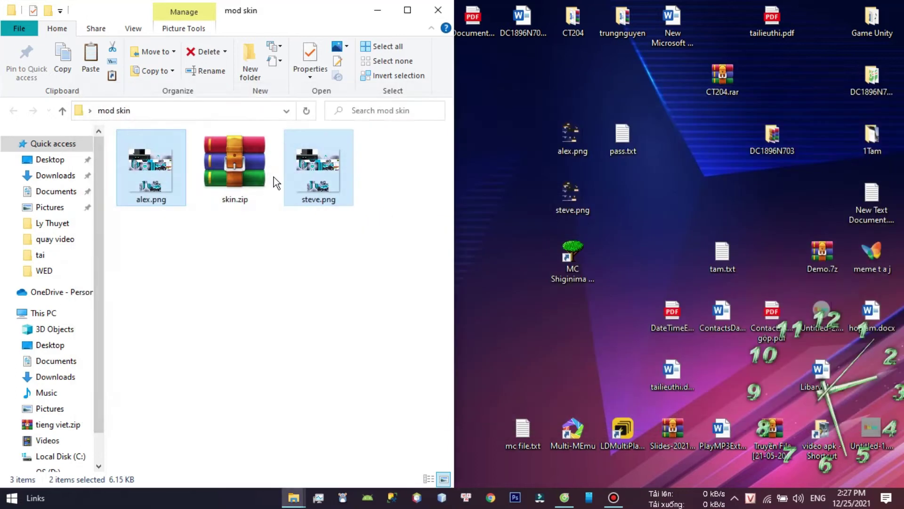
Step: Copy the updated skin.zip from the mod skin folder to the clipboard
{"action": "double_click", "coordinate": [224, 164]}
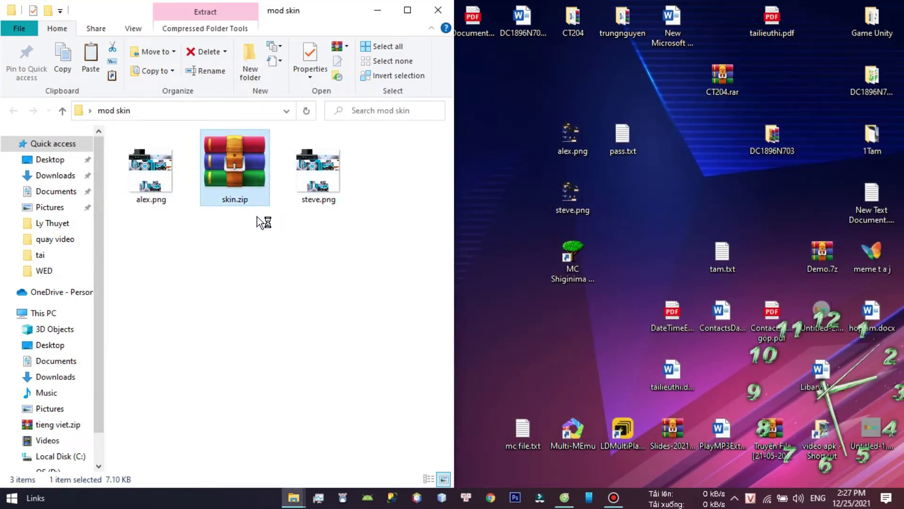
{"action": "right_click", "coordinate": [223, 166]}
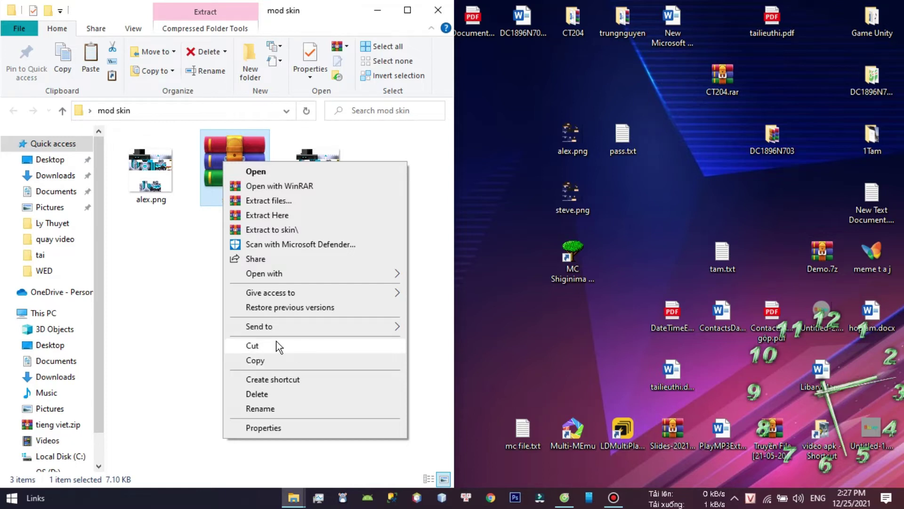
{"action": "left_click", "coordinate": [266, 365]}
Step: Open the AppData Roaming folder by running %appdata% from the Windows Run dialog
{"action": "left_click", "coordinate": [408, 10]}
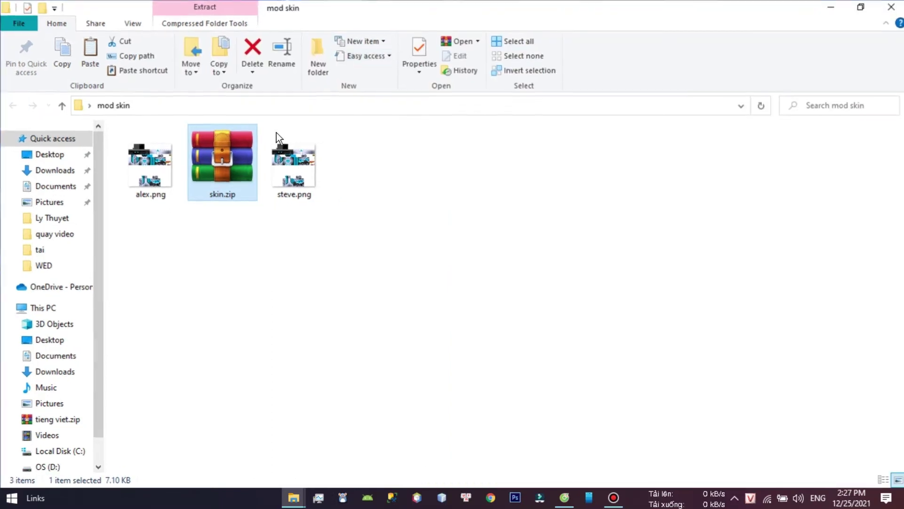
{"action": "left_click", "coordinate": [11, 498]}
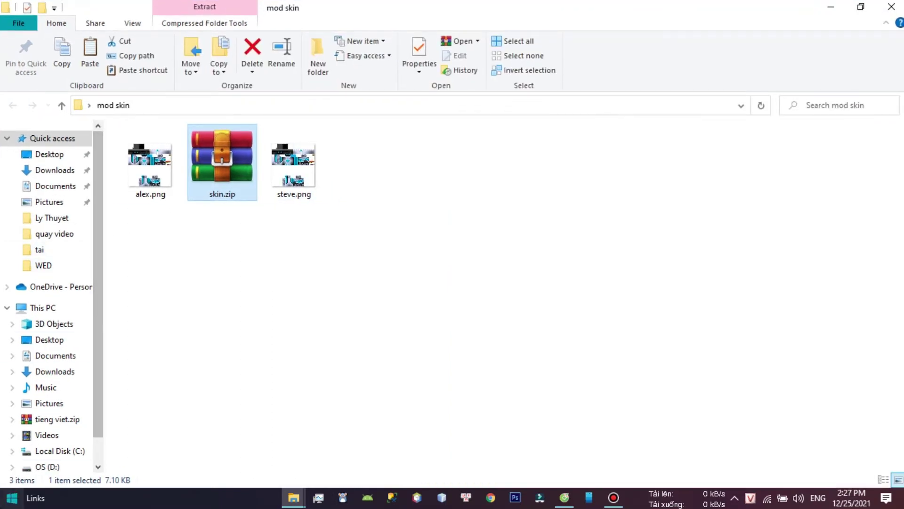
{"action": "left_click", "coordinate": [614, 294]}
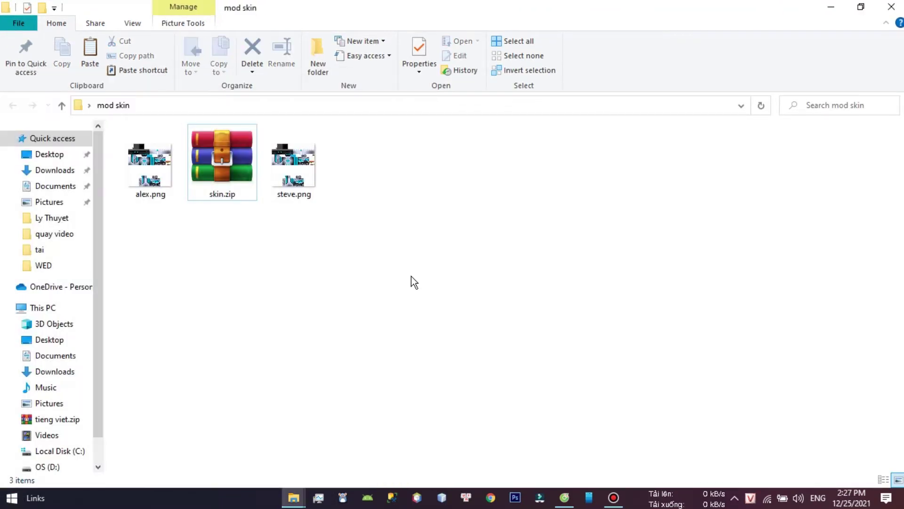
{"action": "key", "text": "super+r"}
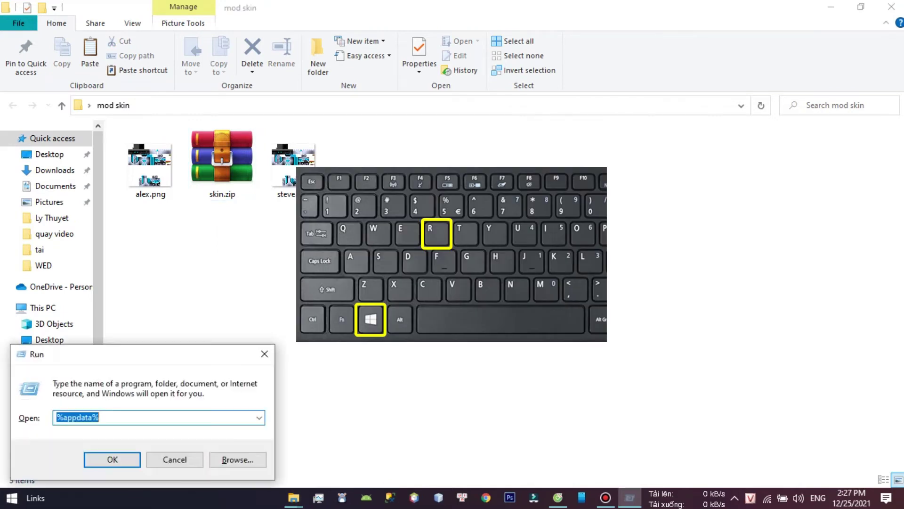
{"action": "left_click_drag", "start_coordinate": [180, 357], "coordinate": [528, 213]}
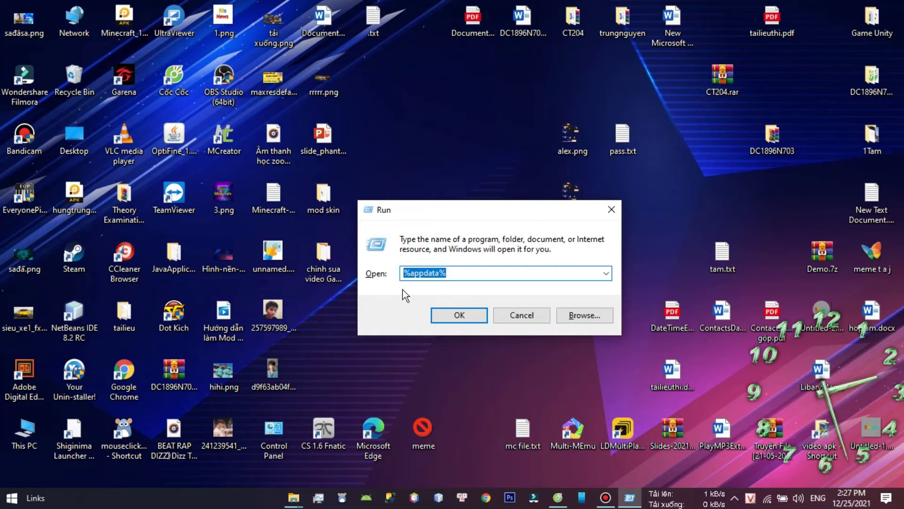
{"action": "left_click", "coordinate": [416, 274]}
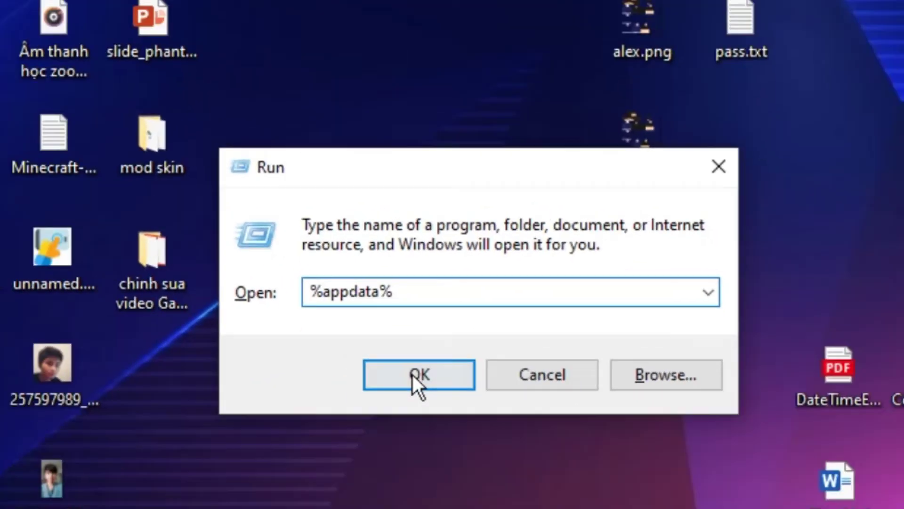
{"action": "left_click", "coordinate": [395, 410]}
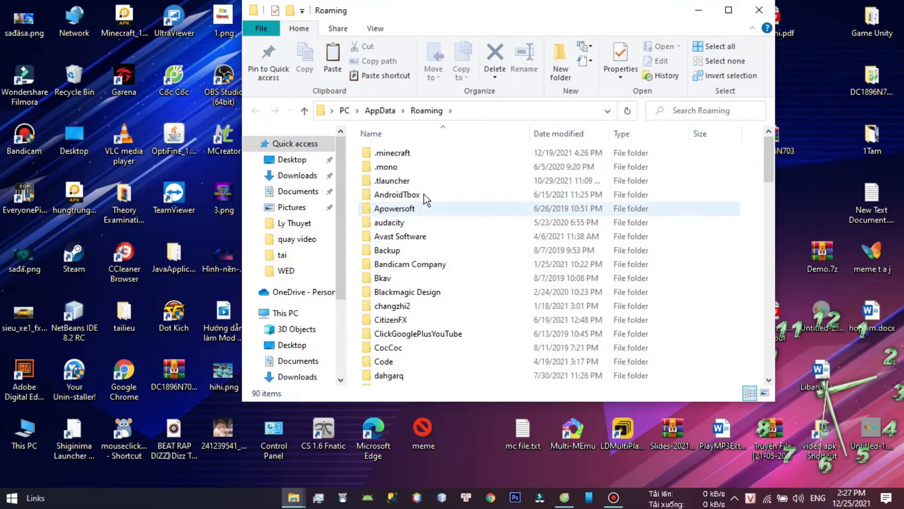
Step: Paste skin.zip into the .minecraft\resourcepacks folder and clear the folder window off the desktop
{"action": "double_click", "coordinate": [471, 154]}
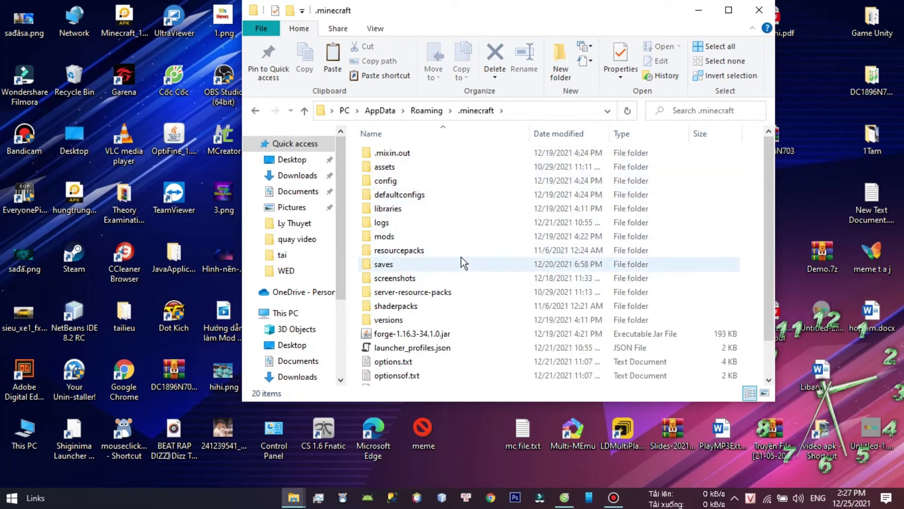
{"action": "double_click", "coordinate": [410, 250]}
{"action": "left_click_drag", "start_coordinate": [601, 12], "coordinate": [603, 66]}
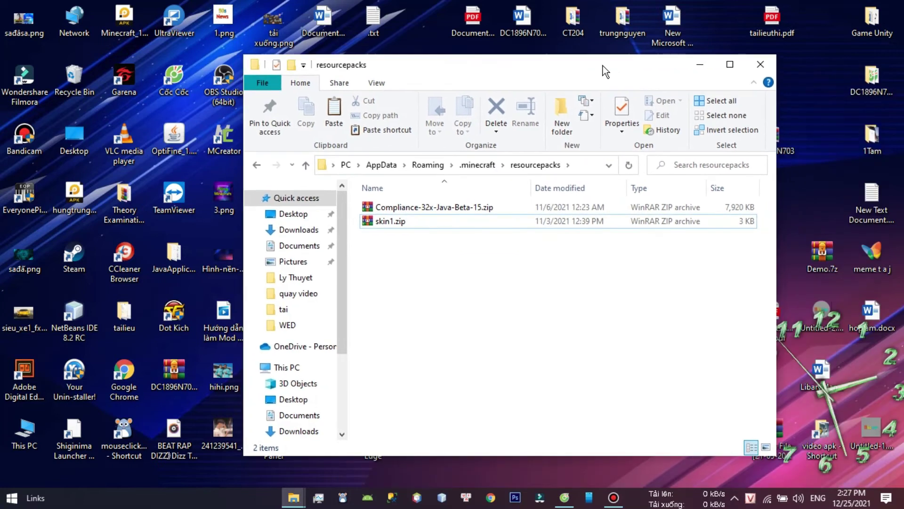
{"action": "right_click", "coordinate": [420, 275]}
{"action": "left_click", "coordinate": [465, 370]}
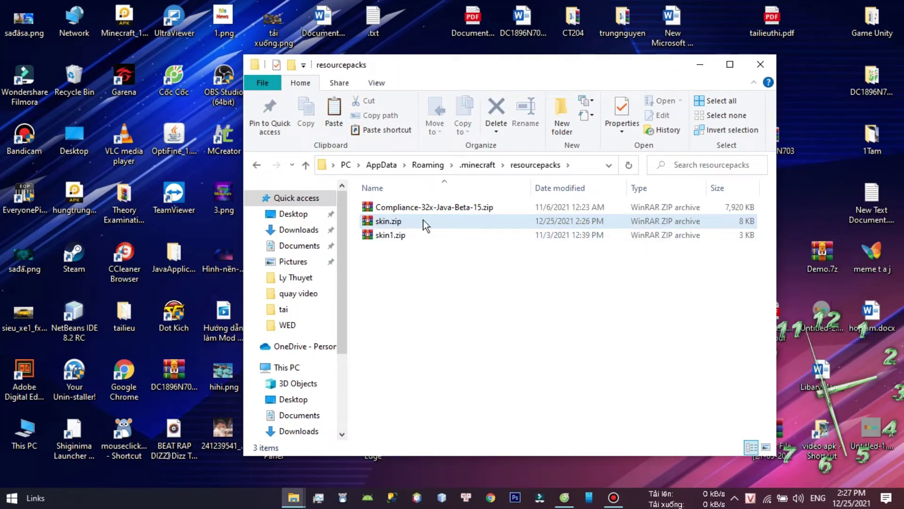
{"action": "left_click", "coordinate": [713, 69]}
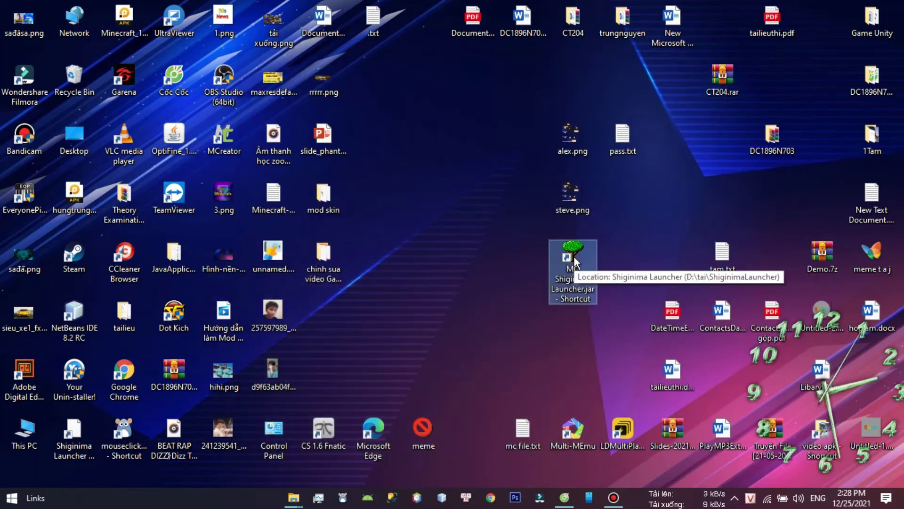
Step: Launch Minecraft 1.18 from the MC Shiginima Launcher desktop shortcut and open its resource pack selection screen
{"action": "double_click", "coordinate": [574, 256]}
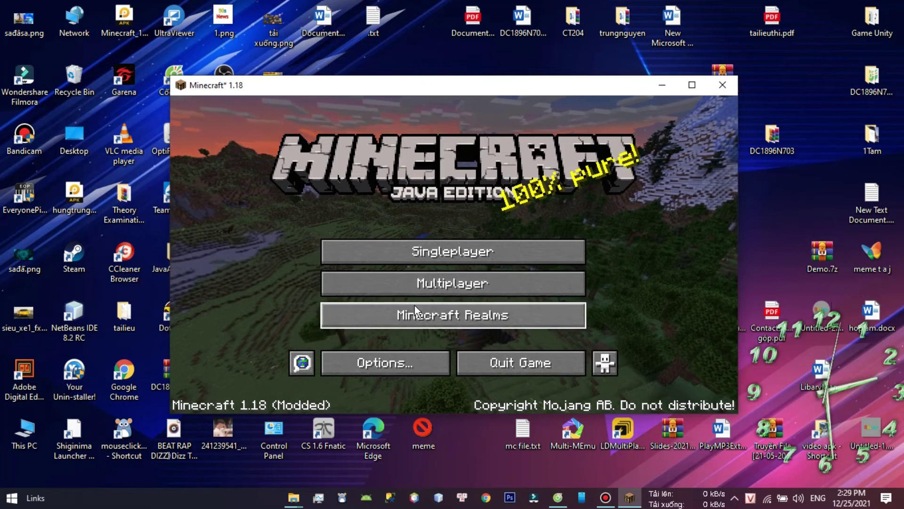
{"action": "left_click", "coordinate": [386, 357]}
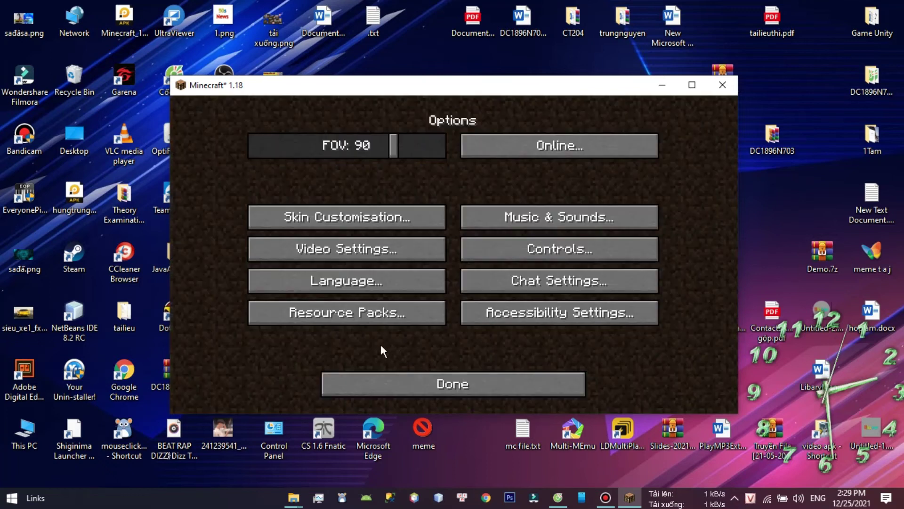
{"action": "left_click", "coordinate": [361, 315]}
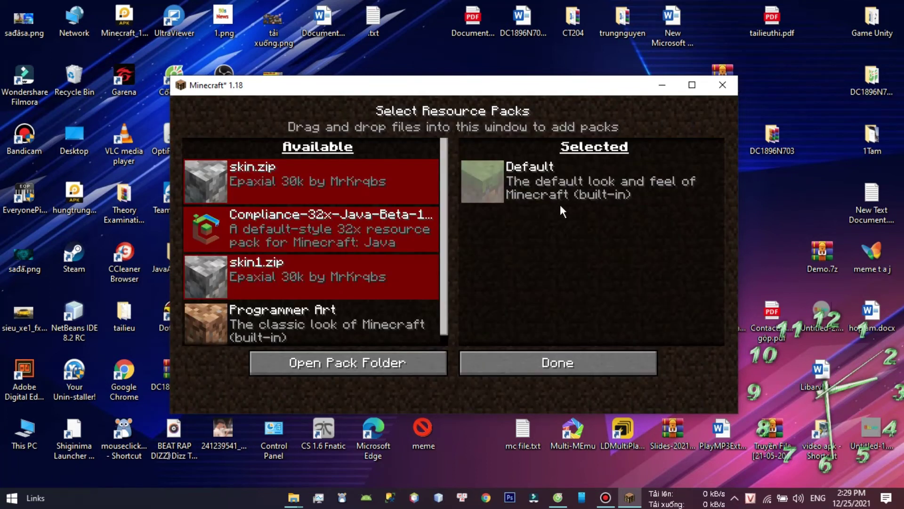
Step: Activate the skin.zip resource pack, accepting the older-version confirmation, and return to the title screen
{"action": "scroll", "coordinate": [446, 178], "scroll_direction": "down", "scroll_amount": 1}
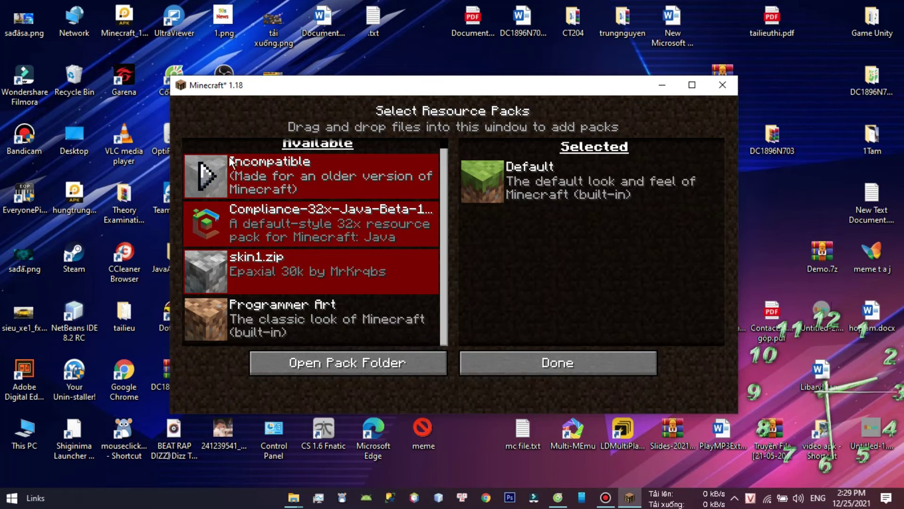
{"action": "left_click", "coordinate": [203, 178]}
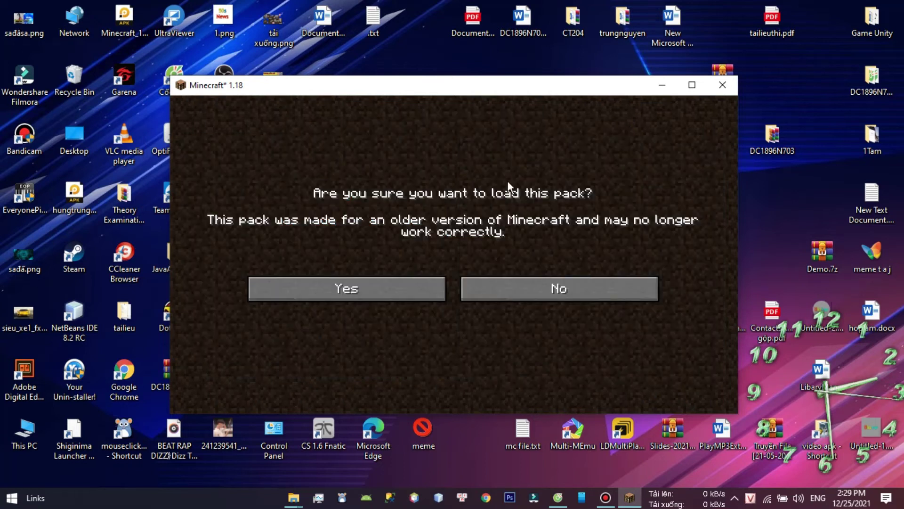
{"action": "left_click", "coordinate": [389, 278]}
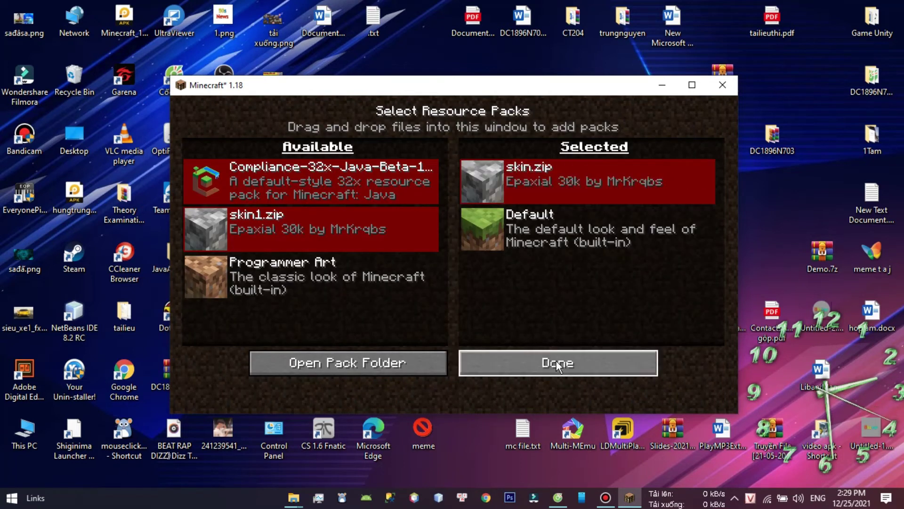
{"action": "left_click", "coordinate": [606, 366]}
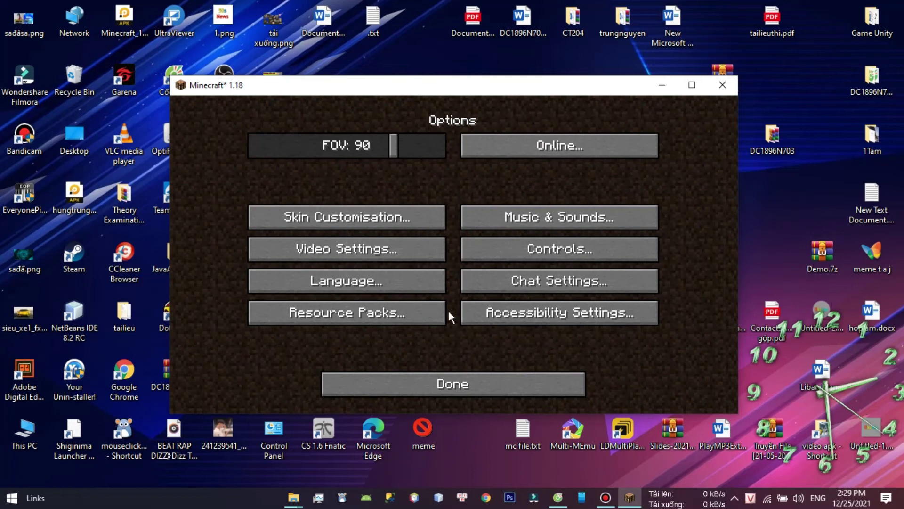
{"action": "left_click", "coordinate": [461, 386]}
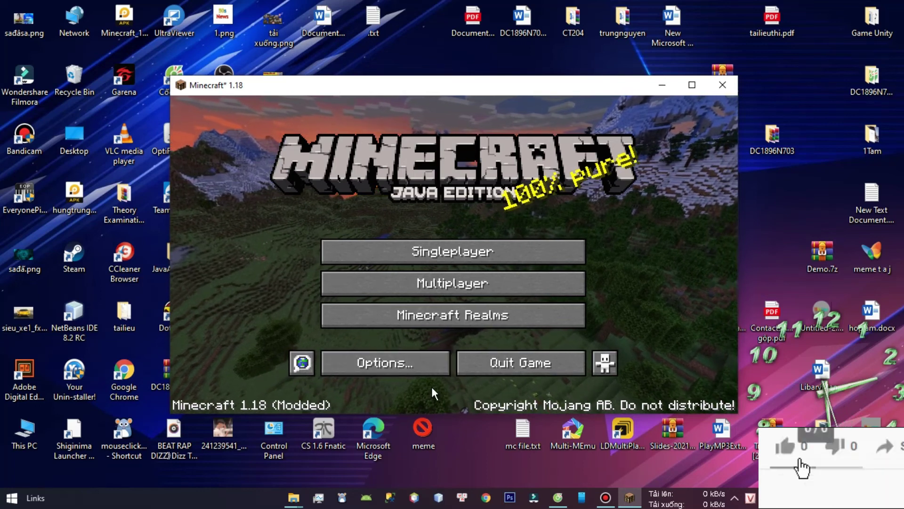
Step: Load the singleplayer world "Thế giới mới (2)" and switch the camera to the front-facing third-person view of the character
{"action": "left_click", "coordinate": [445, 258]}
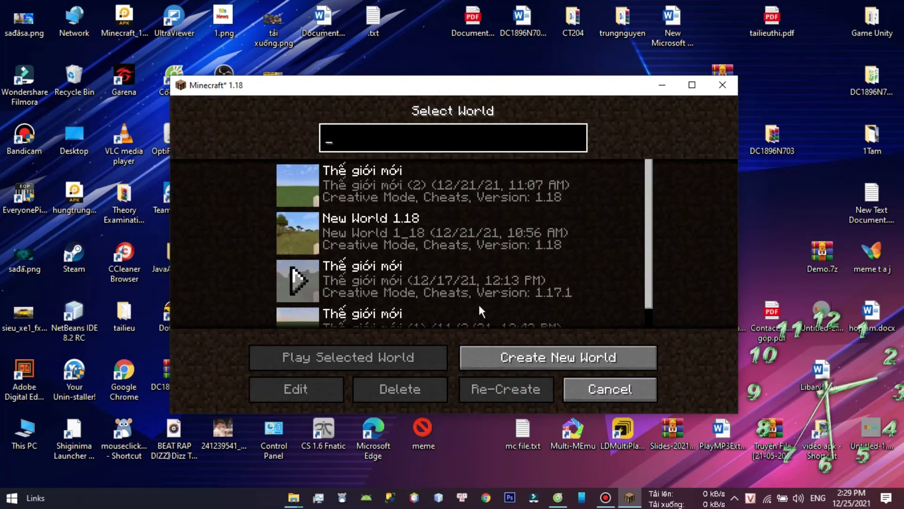
{"action": "left_click", "coordinate": [301, 182]}
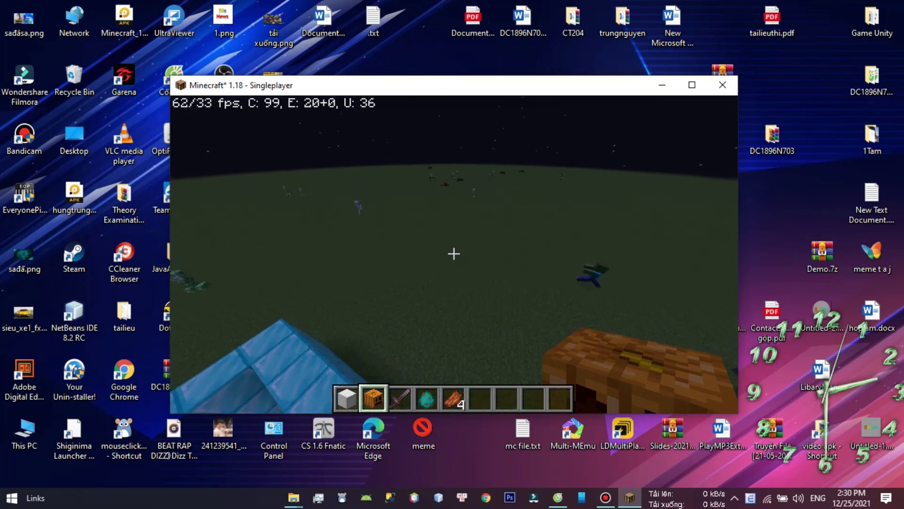
{"action": "key", "text": "F5"}
{"action": "key", "text": "F5"}
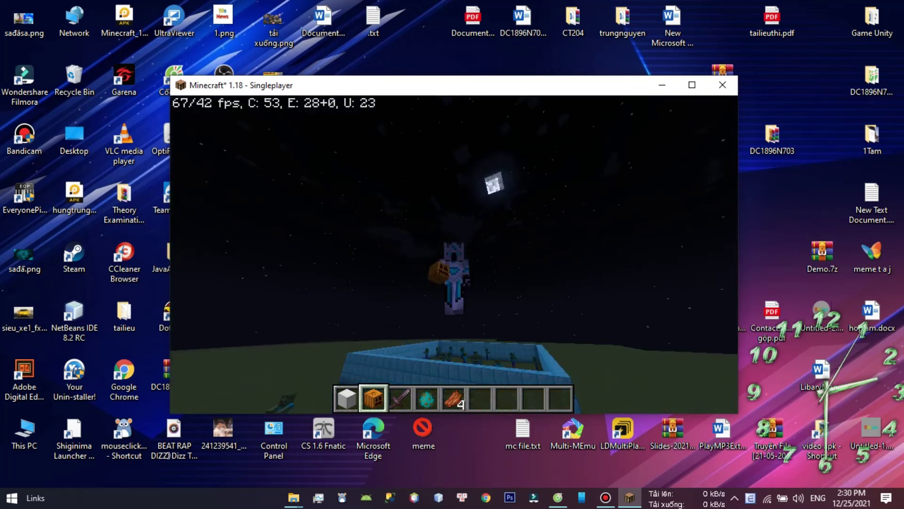